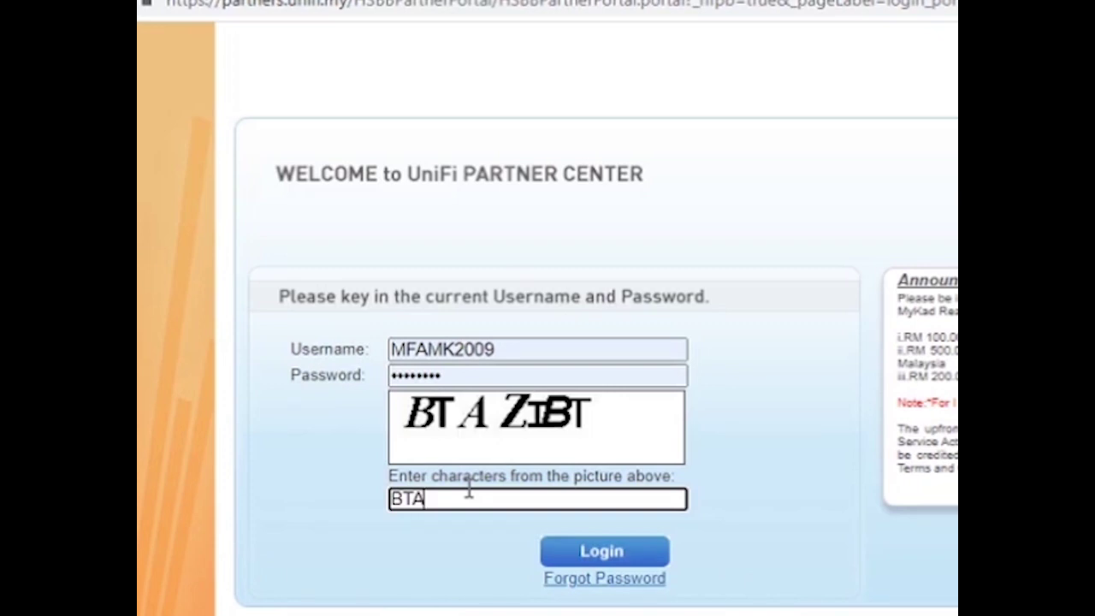
Enter the captcha characters ZIBI and log in to the partner portal.
{"action": "type", "text": "ZIBI"}
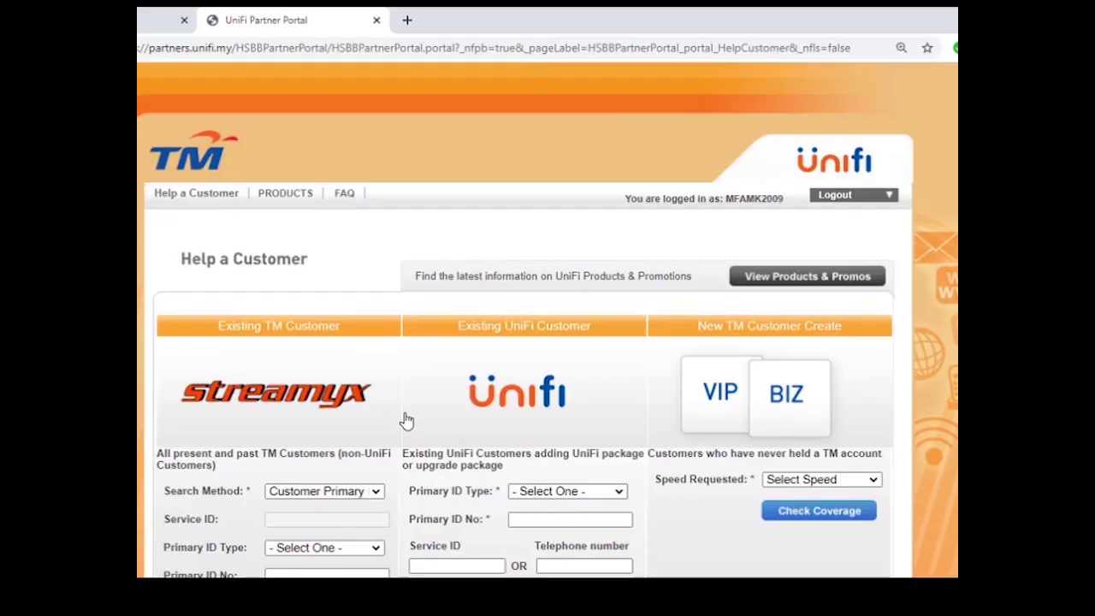
Request 30Mbps and below for a new TM customer and start its coverage check.
{"action": "scroll", "coordinate": [677, 347], "scroll_direction": "down", "scroll_amount": 2}
{"action": "scroll", "coordinate": [885, 245], "scroll_direction": "down", "scroll_amount": 1}
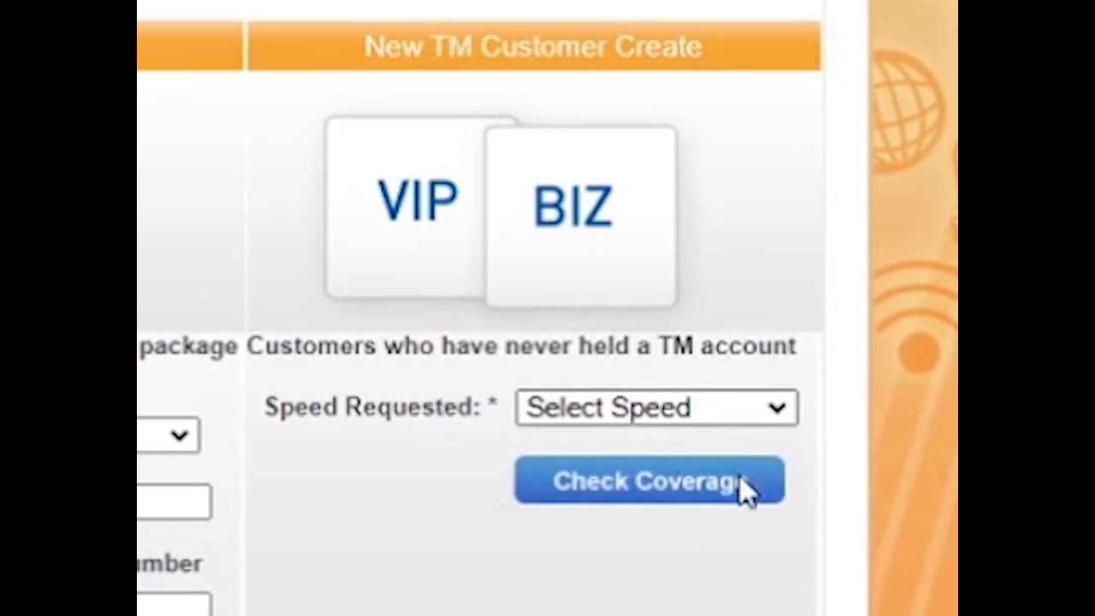
{"action": "left_click", "coordinate": [710, 493]}
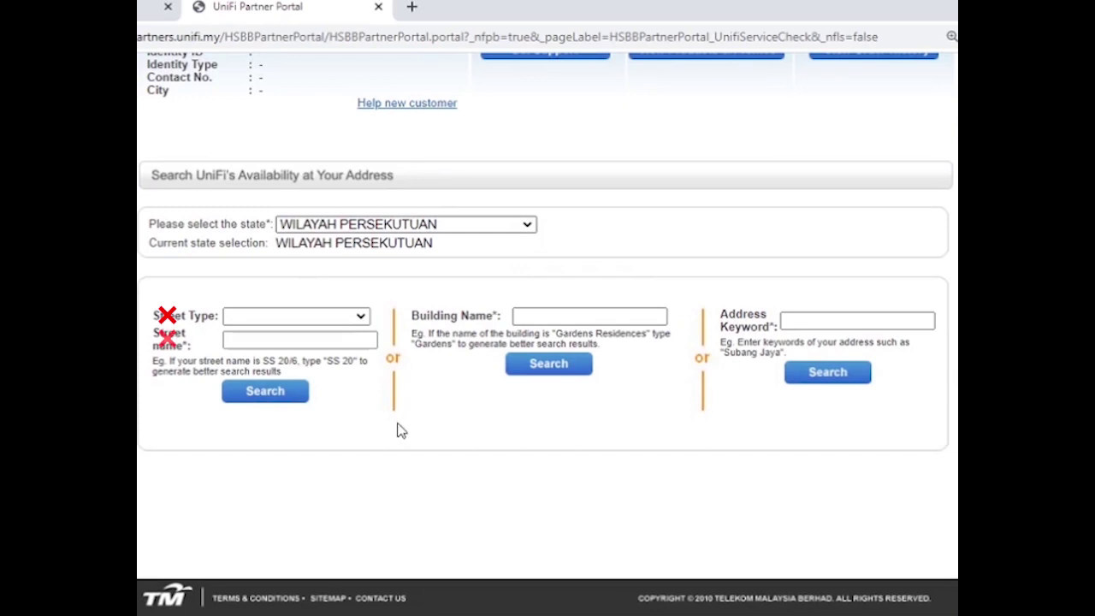
Run an address-keyword search for AMPANG with the state set to SELANGOR.
{"action": "left_click", "coordinate": [807, 321]}
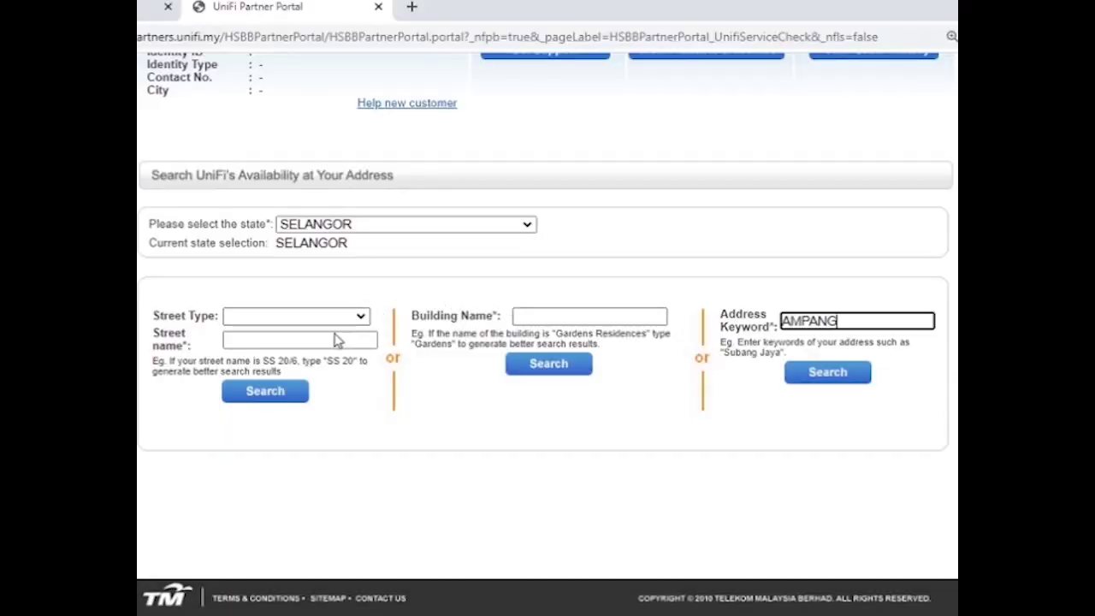
{"action": "left_click", "coordinate": [840, 382]}
Scroll down to the AMPANG Search Results table and its filter row.
{"action": "scroll", "coordinate": [733, 367], "scroll_direction": "down", "scroll_amount": 3}
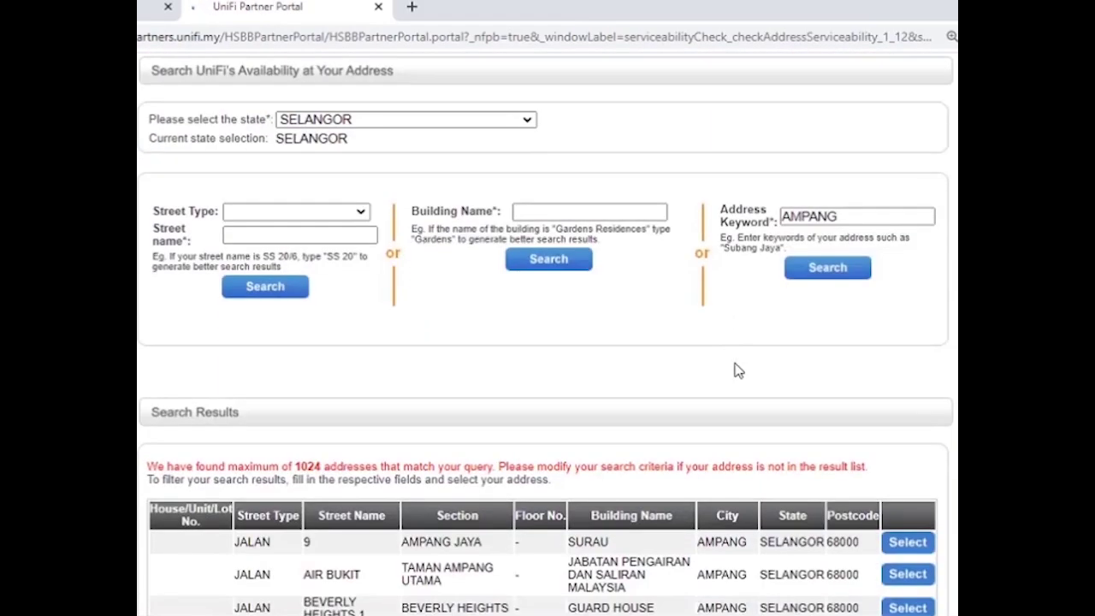
{"action": "scroll", "coordinate": [737, 370], "scroll_direction": "down", "scroll_amount": 4}
{"action": "scroll", "coordinate": [736, 369], "scroll_direction": "down", "scroll_amount": 2}
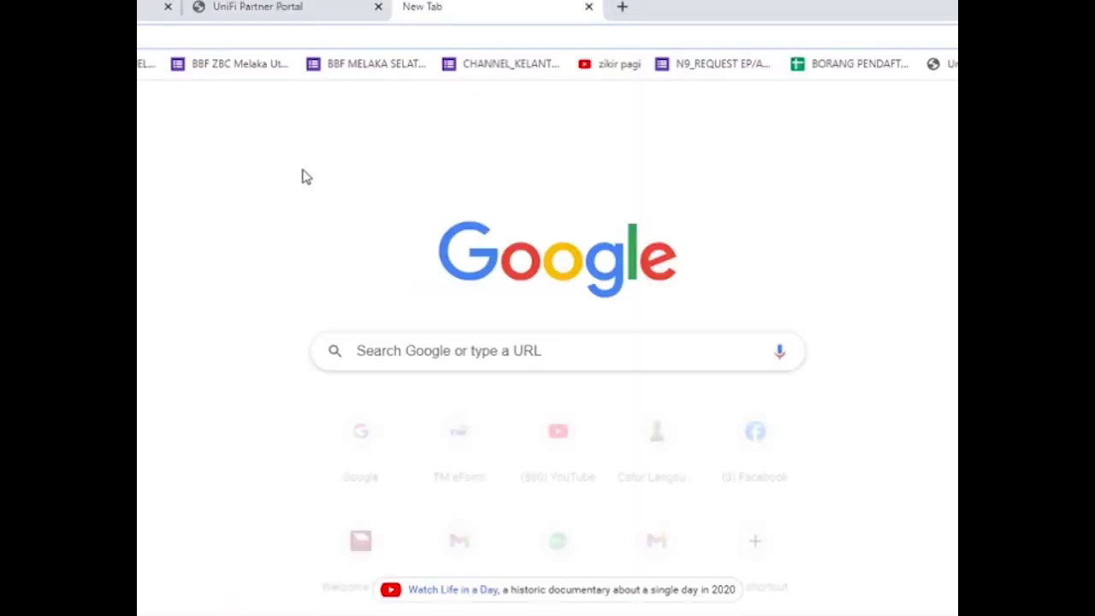
Run a Google search for AMPANG.
{"action": "left_click", "coordinate": [414, 351]}
{"action": "type", "text": "AM"}
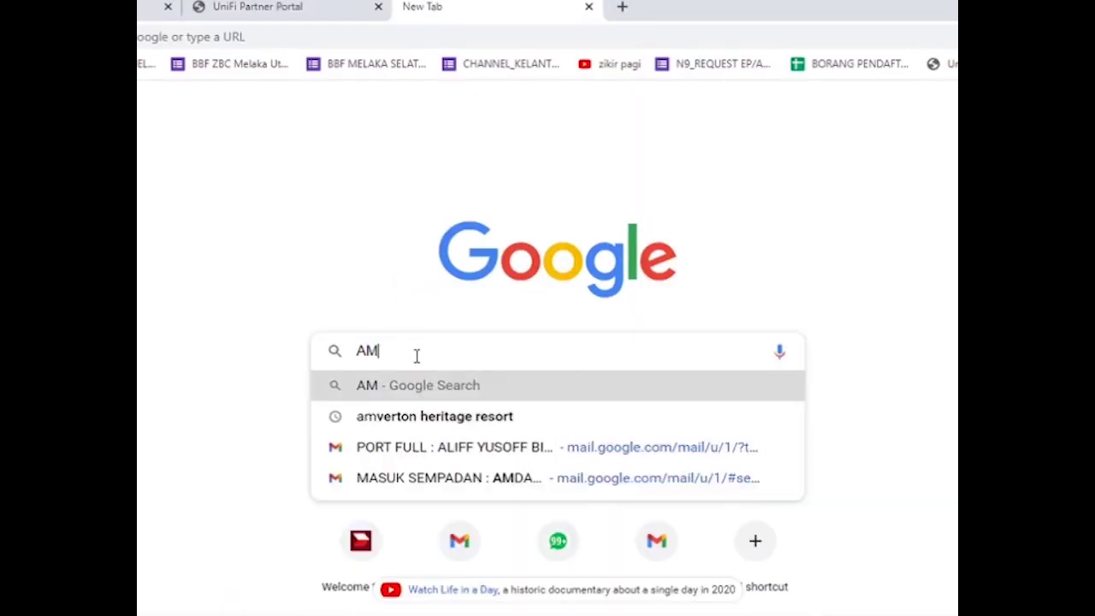
{"action": "type", "text": "PANG"}
{"action": "key", "text": "Return"}
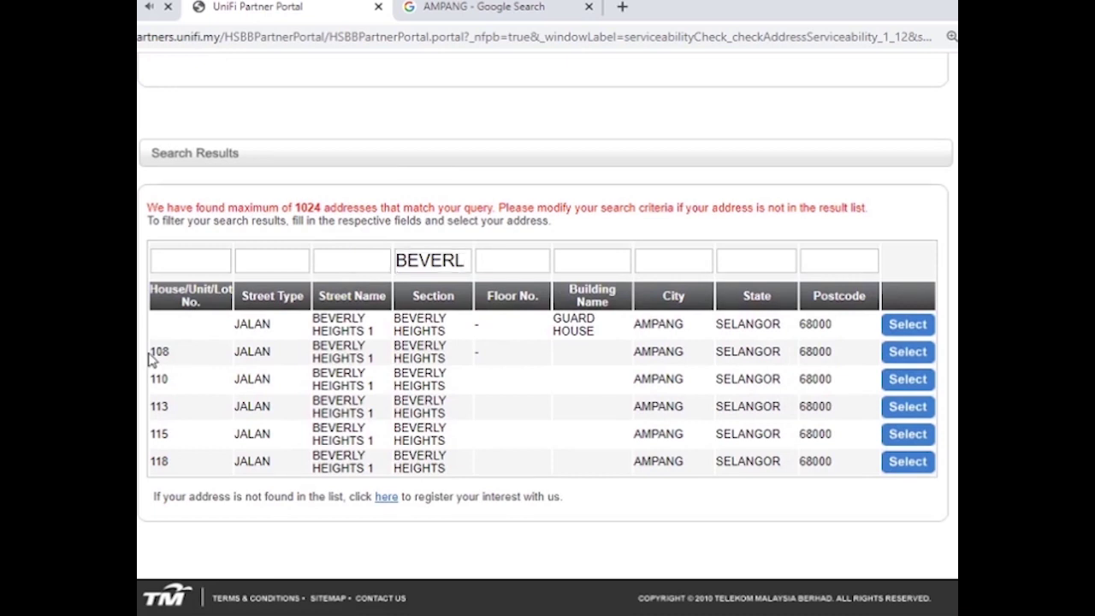
Filter the results for house 109, then replace the AMPANG keyword with BEVERLY HEIGHTS.
{"action": "left_click_drag", "start_coordinate": [154, 359], "coordinate": [186, 461]}
{"action": "left_click", "coordinate": [180, 265]}
{"action": "type", "text": "109"}
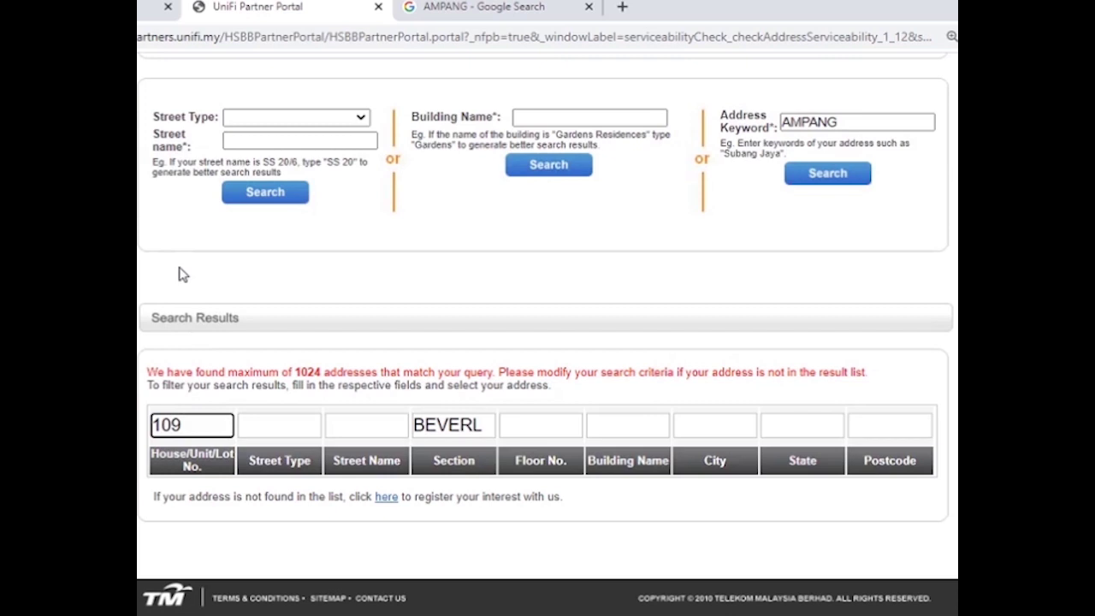
{"action": "left_click_drag", "start_coordinate": [855, 122], "coordinate": [728, 125]}
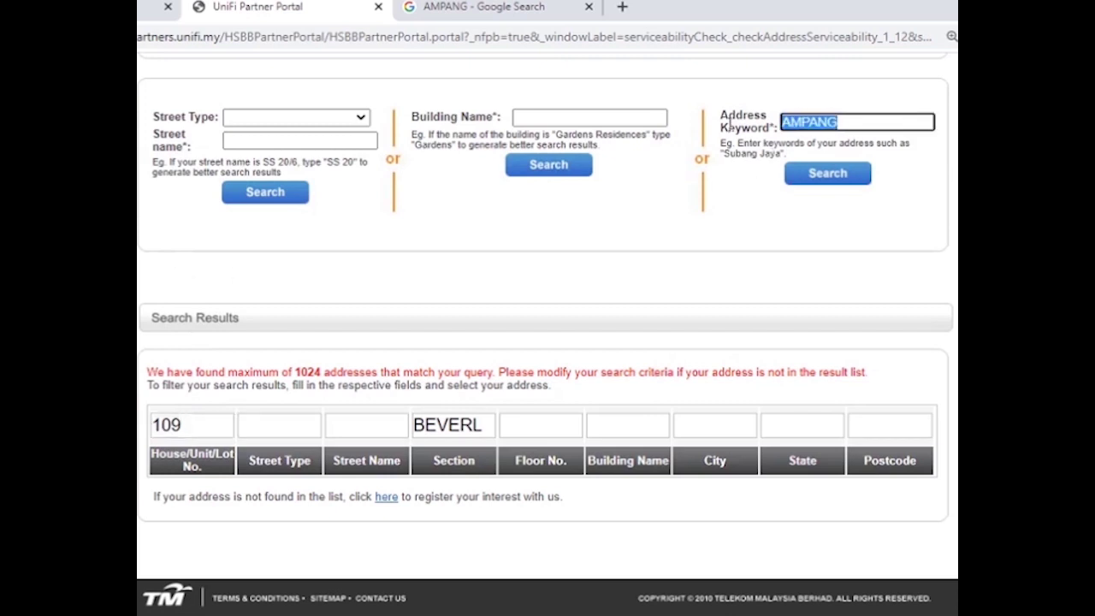
{"action": "type", "text": "BEVERLY HEIGHTS"}
Search BEVERLY HEIGHTS addresses and filter house number 109 down to one row.
{"action": "left_click", "coordinate": [829, 176]}
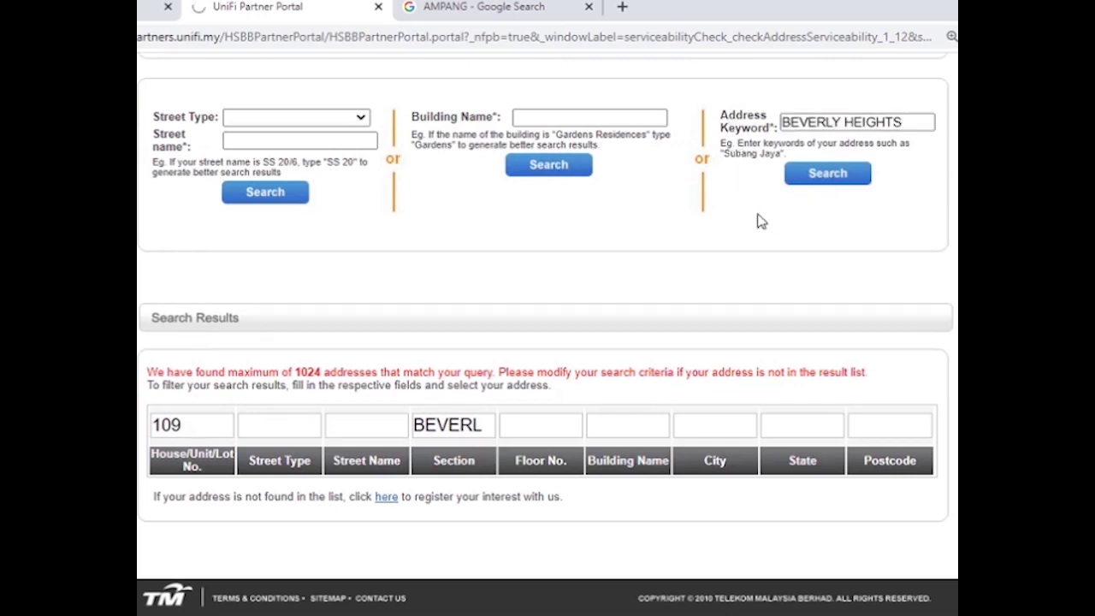
{"action": "scroll", "coordinate": [464, 359], "scroll_direction": "down", "scroll_amount": 3}
{"action": "scroll", "coordinate": [291, 379], "scroll_direction": "down", "scroll_amount": 2}
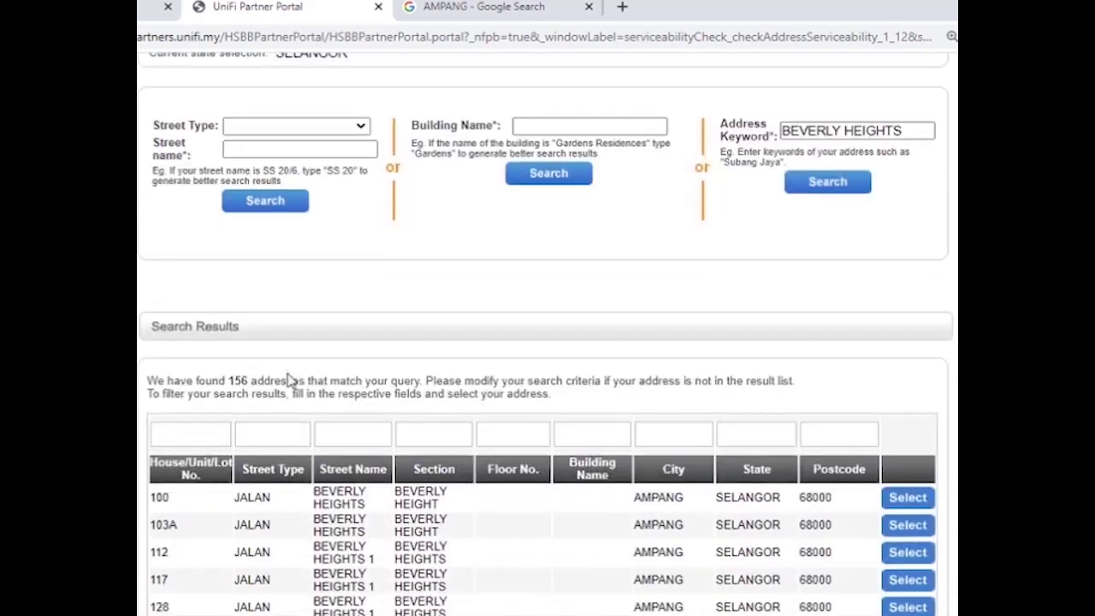
{"action": "left_click", "coordinate": [202, 432]}
{"action": "type", "text": "109"}
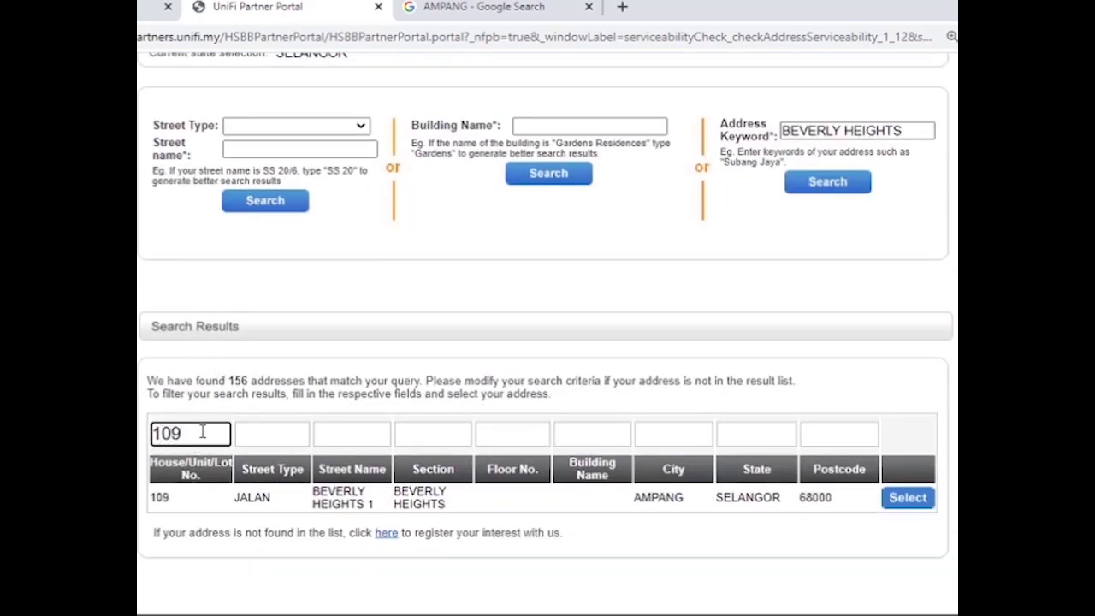